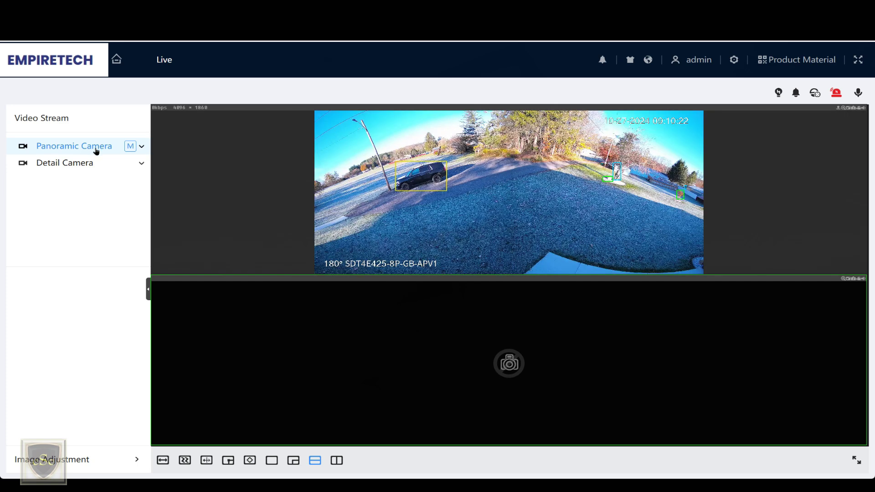
Start the detail camera stream, try the stacked, PiP and 1-Channel layouts, then settle on side-by-side 2-Channel
{"action": "left_click", "coordinate": [88, 164]}
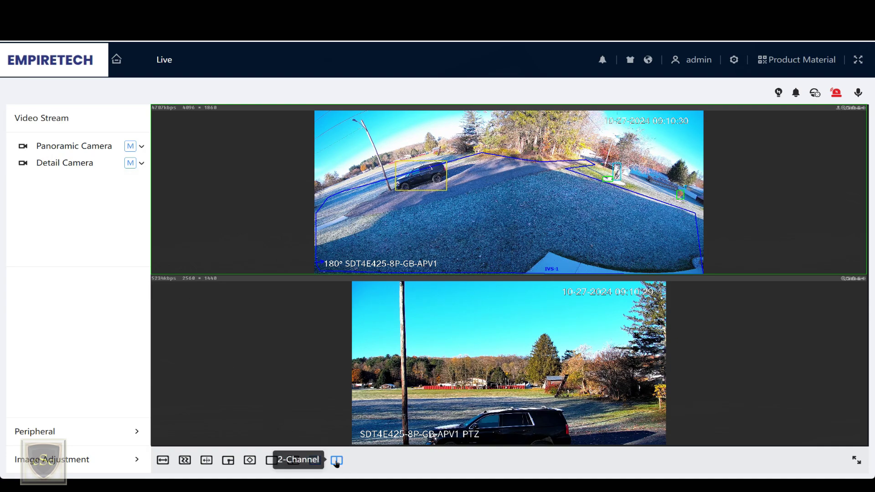
{"action": "left_click", "coordinate": [336, 461]}
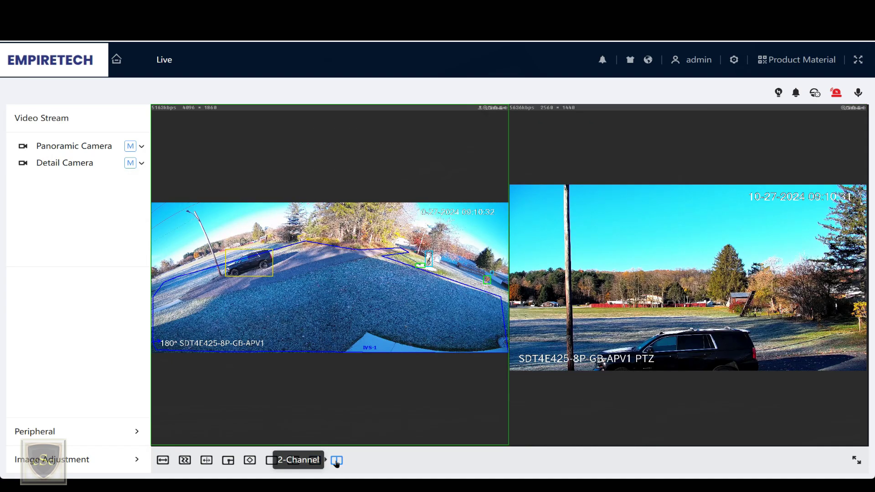
{"action": "left_click", "coordinate": [315, 461]}
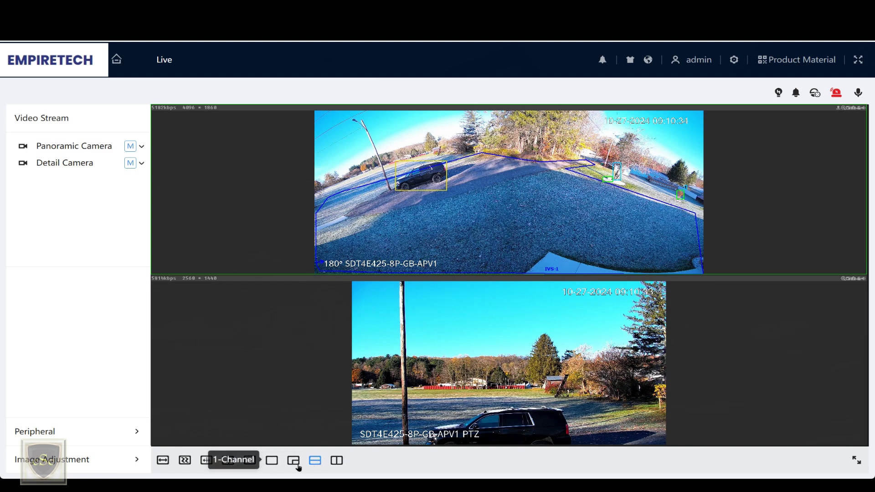
{"action": "left_click", "coordinate": [294, 461]}
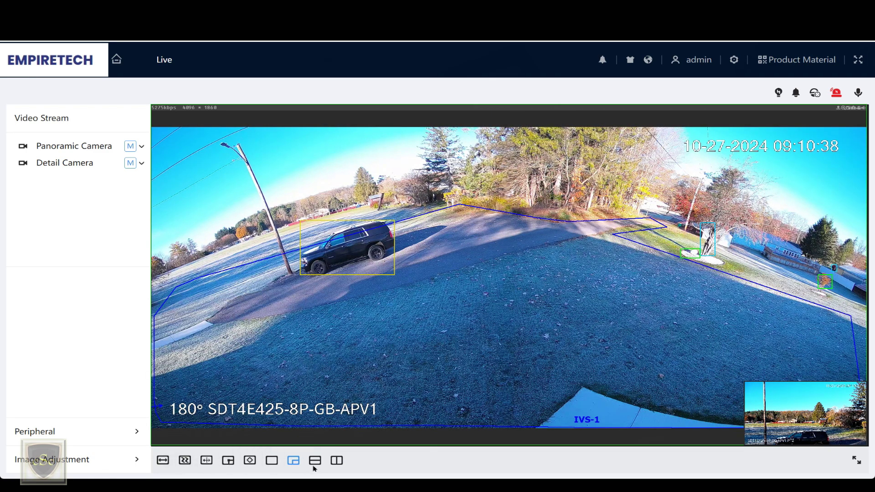
{"action": "left_click", "coordinate": [272, 461]}
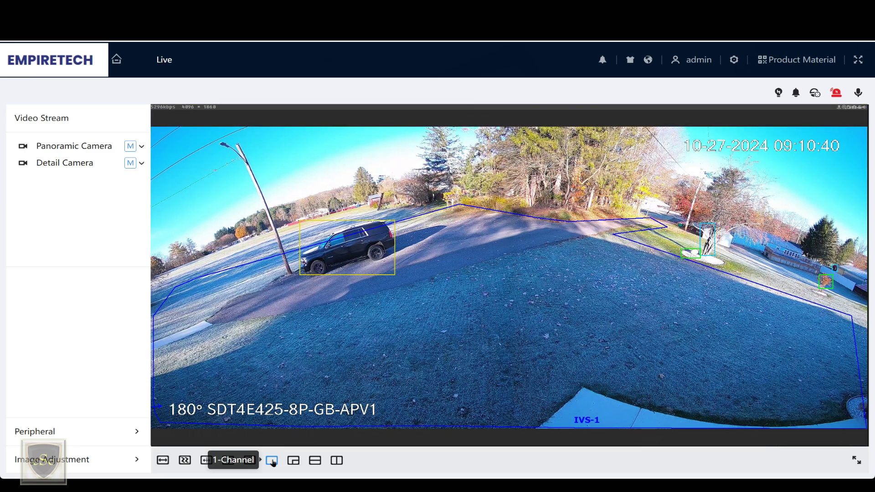
{"action": "left_click", "coordinate": [336, 460]}
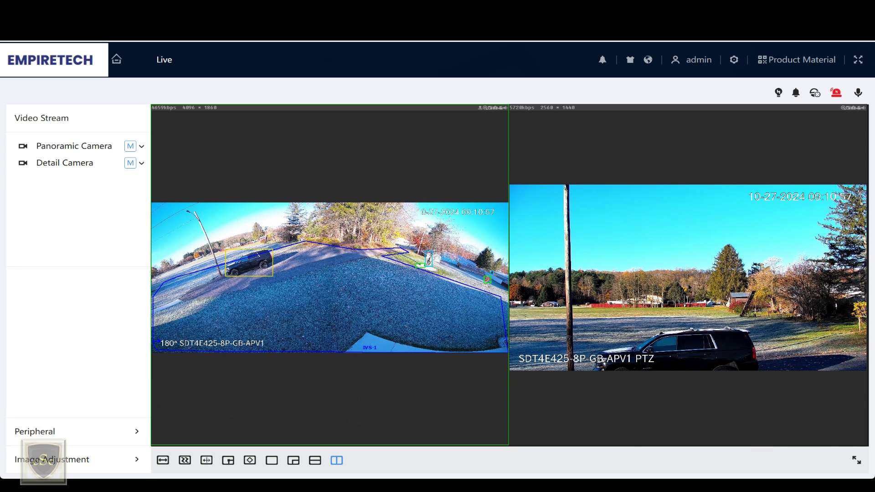
Select the detail feed, pan it right and tilt down, then send it to Preset1
{"action": "left_click", "coordinate": [683, 273]}
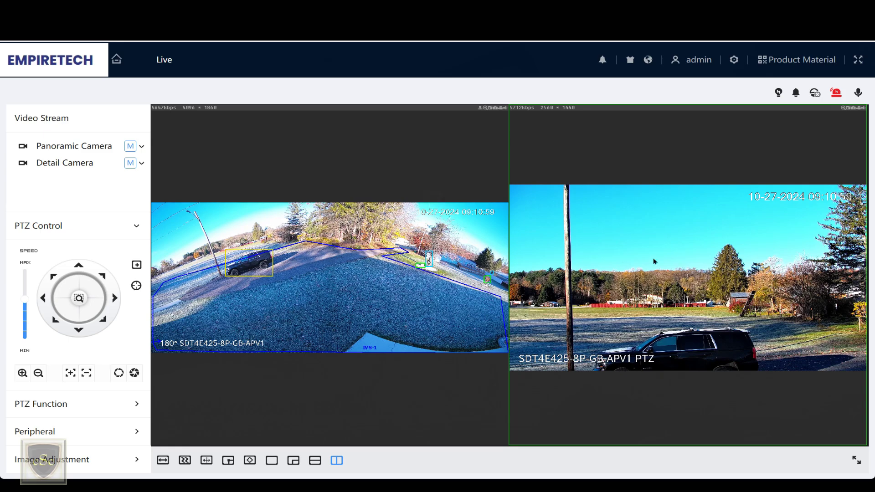
{"action": "left_click", "coordinate": [115, 298]}
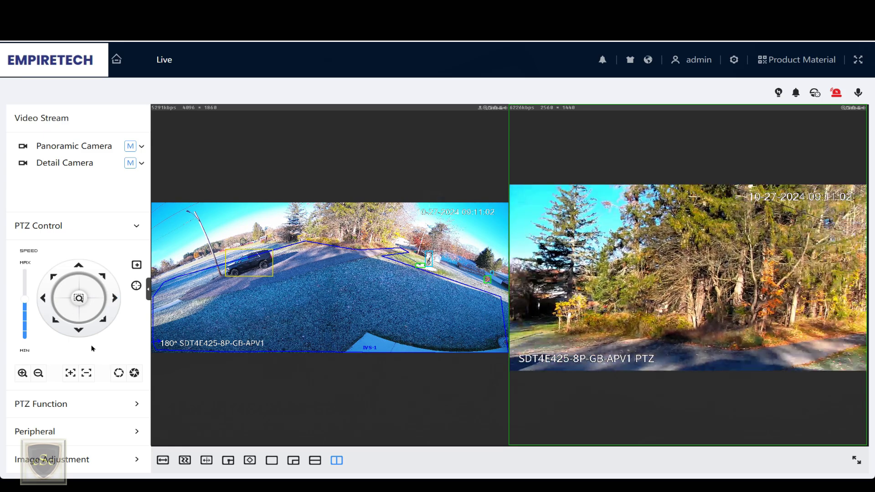
{"action": "left_click", "coordinate": [79, 332]}
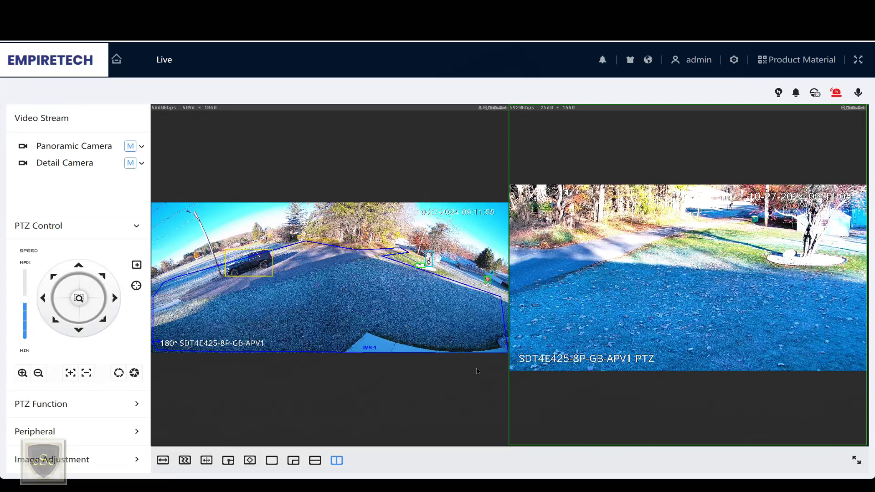
{"action": "left_click", "coordinate": [81, 408]}
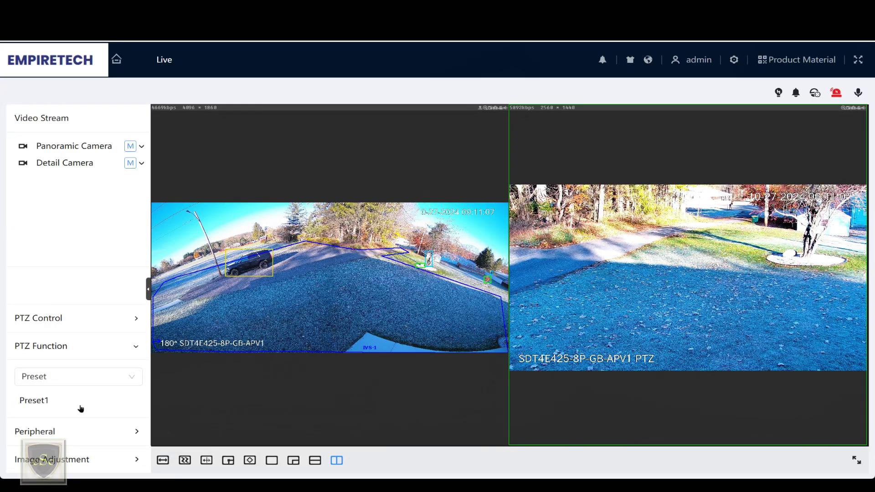
{"action": "left_click", "coordinate": [71, 405]}
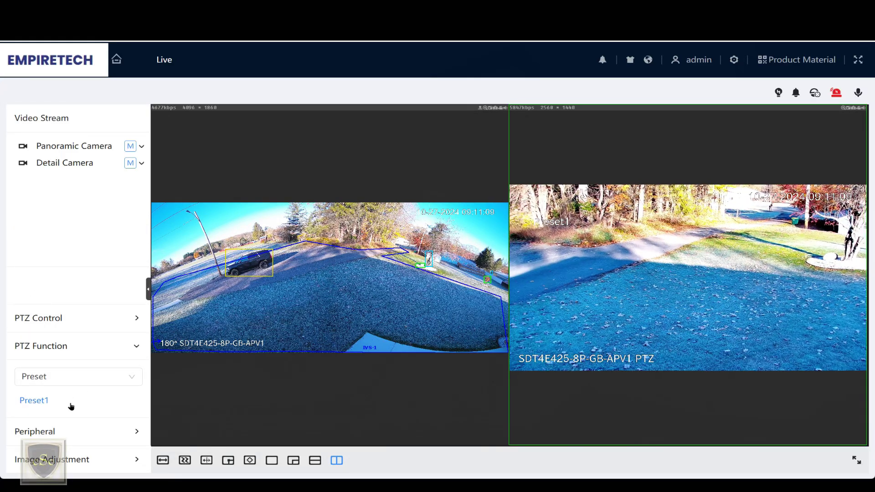
Turn on lens water removal and close the Live view to return home
{"action": "left_click", "coordinate": [73, 434]}
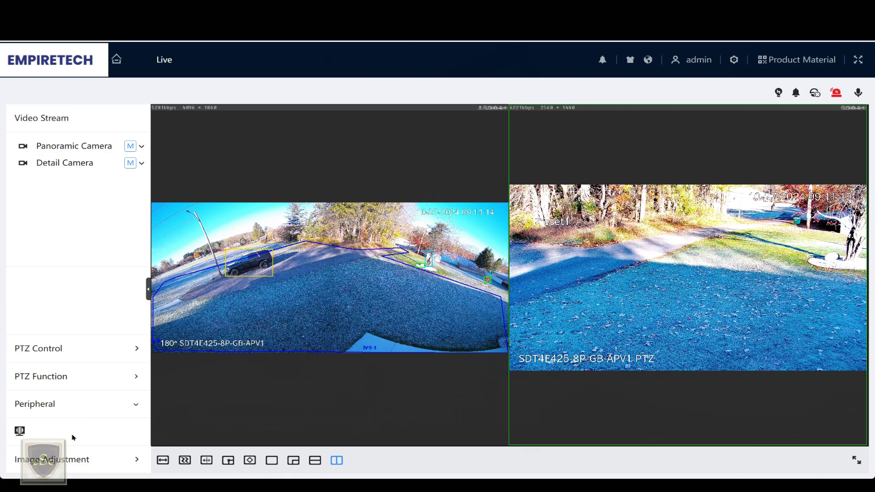
{"action": "left_click", "coordinate": [19, 432]}
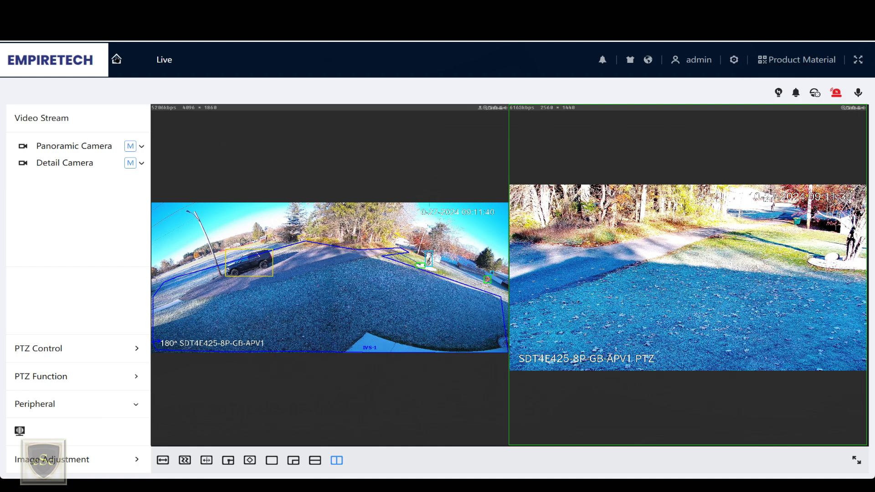
{"action": "left_click", "coordinate": [179, 61]}
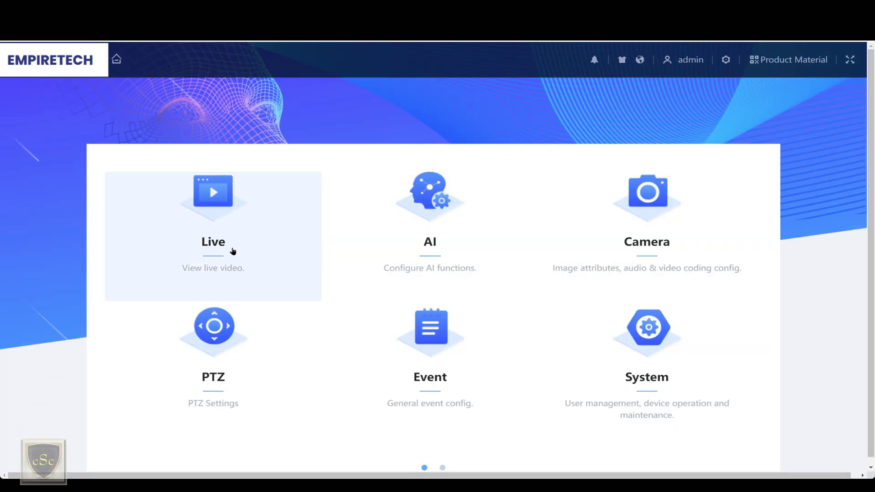
Open AI > Panoramic Link to view linkage and auto tracking with Preset1 as idle position
{"action": "left_click", "coordinate": [430, 207]}
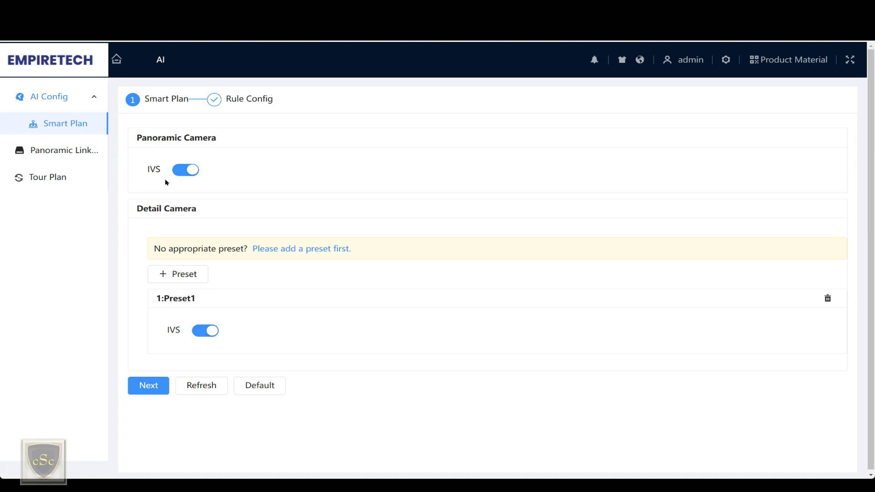
{"action": "left_click", "coordinate": [68, 154]}
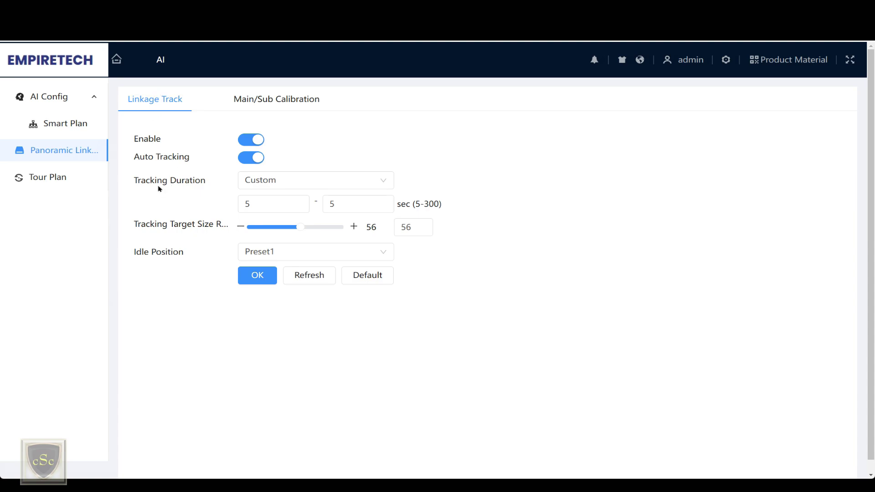
{"action": "left_click", "coordinate": [388, 181]}
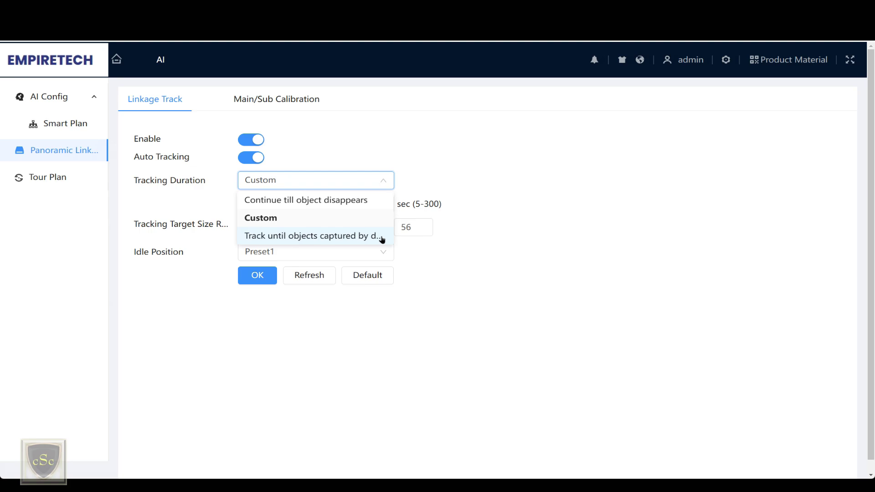
{"action": "left_click", "coordinate": [326, 219]}
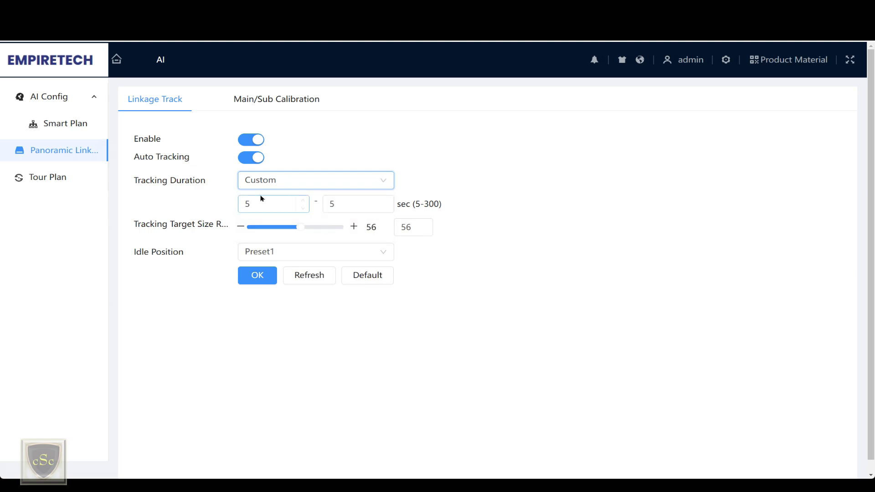
{"action": "left_click", "coordinate": [255, 251]}
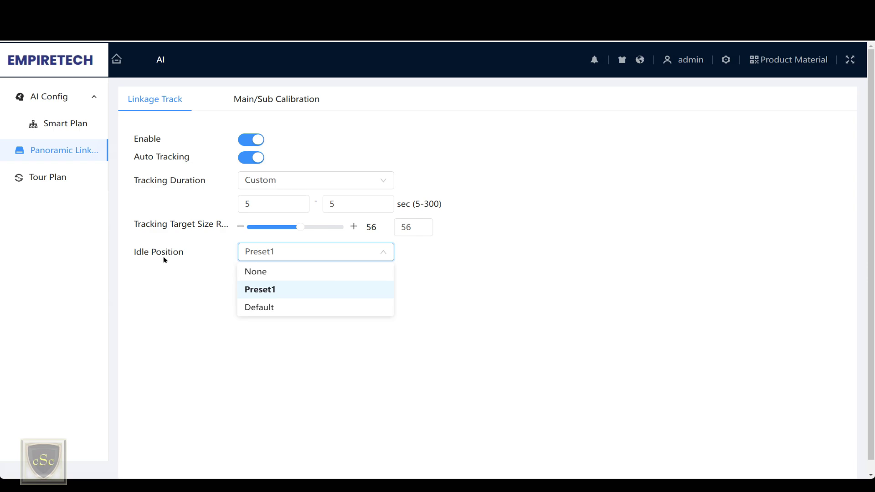
{"action": "left_click", "coordinate": [277, 99]}
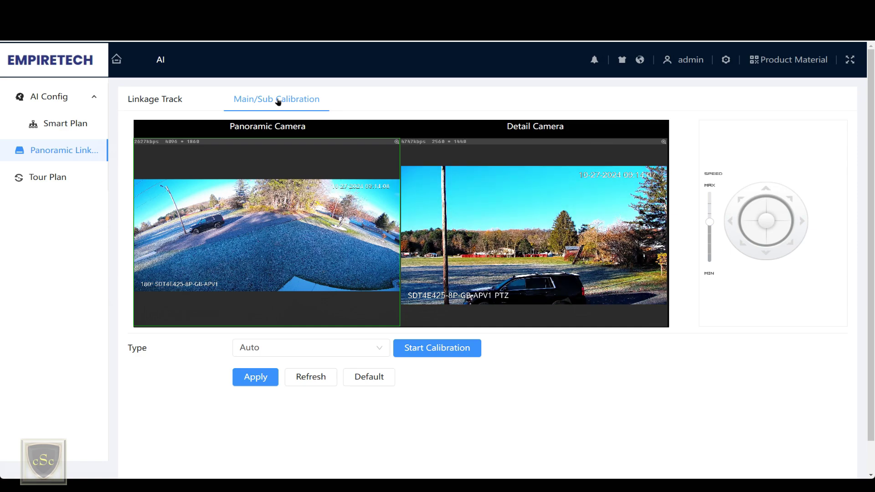
{"action": "left_click", "coordinate": [139, 101]}
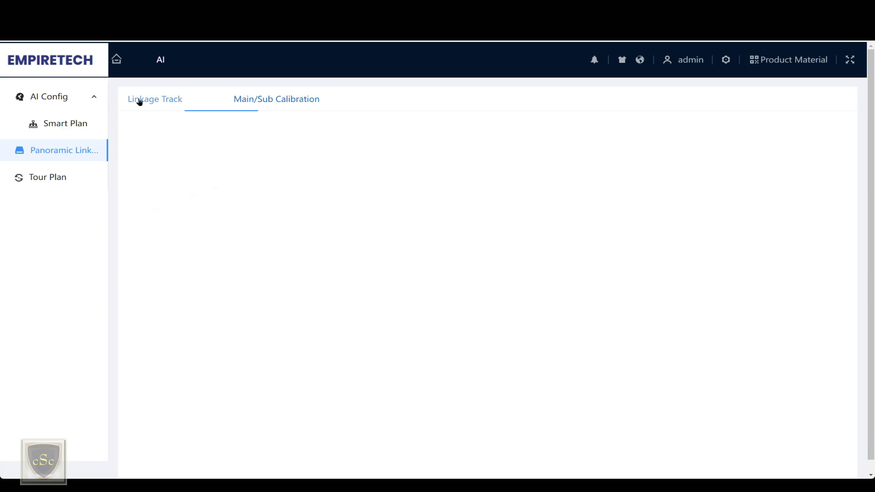
{"action": "left_click", "coordinate": [172, 60]}
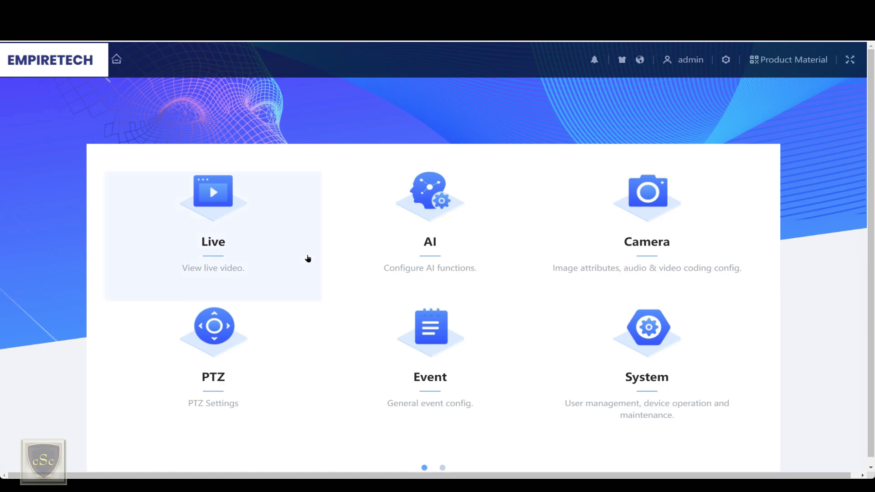
Open the panoramic camera's Image > Illuminator settings and review Fill Light IR Mode with Auto mode
{"action": "left_click", "coordinate": [645, 216]}
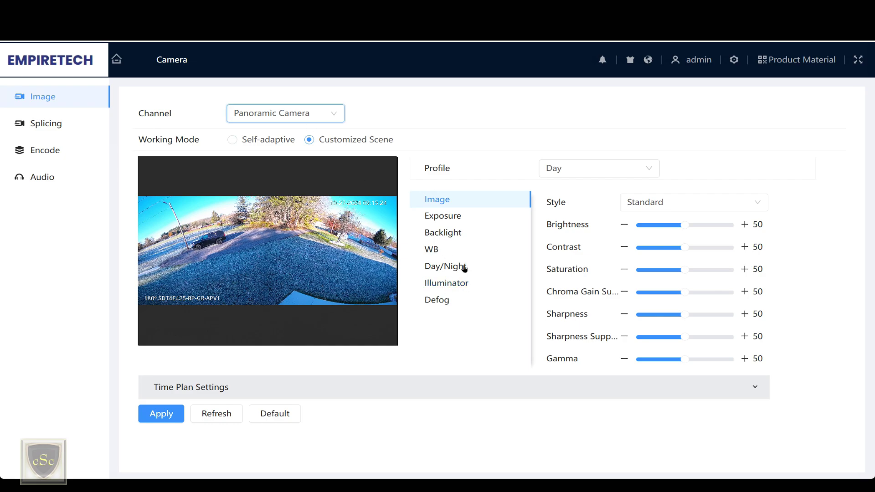
{"action": "left_click", "coordinate": [467, 284]}
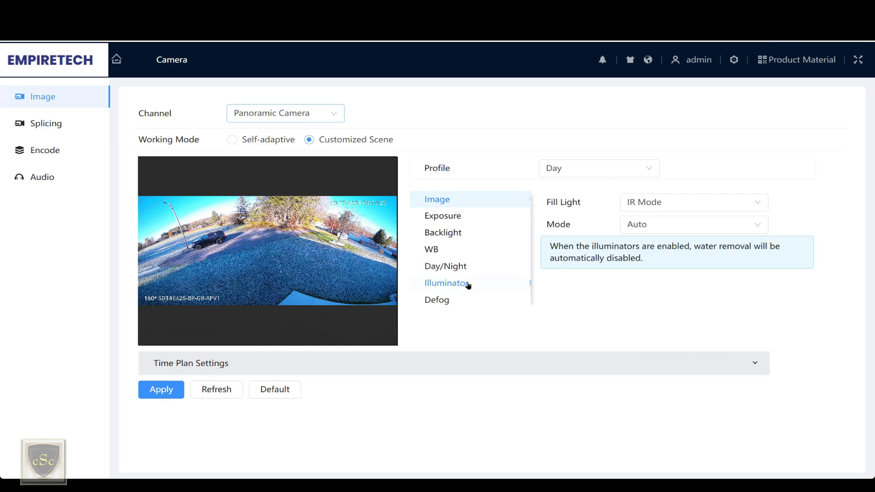
{"action": "left_click", "coordinate": [692, 204]}
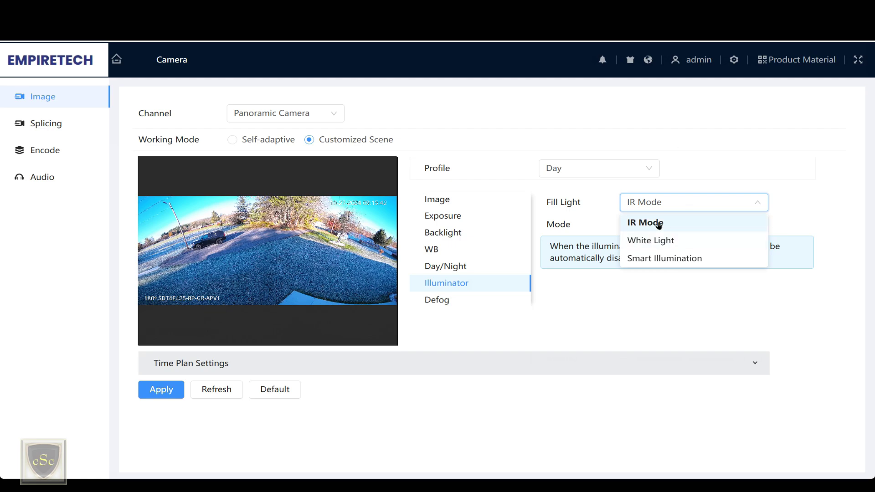
{"action": "left_click", "coordinate": [653, 97]}
{"action": "left_click", "coordinate": [333, 114]}
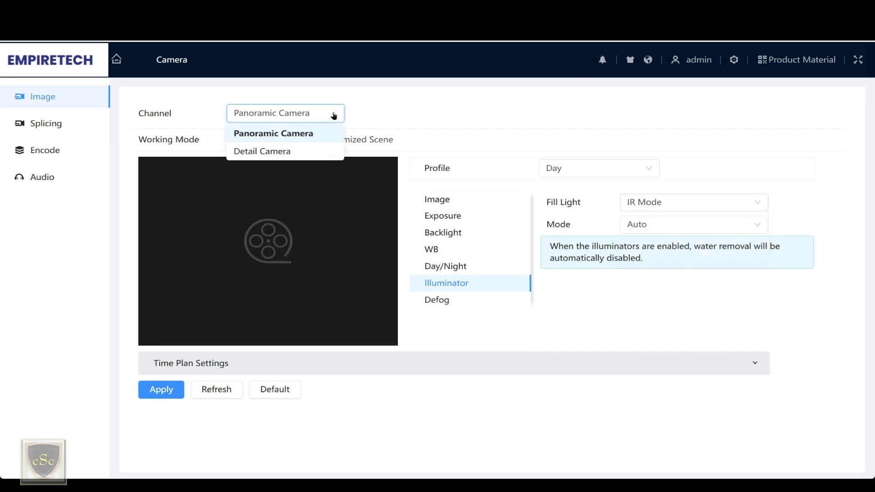
Switch to the Detail Camera, view its Smart Illumination fill light options, then open Splicing
{"action": "left_click", "coordinate": [272, 151]}
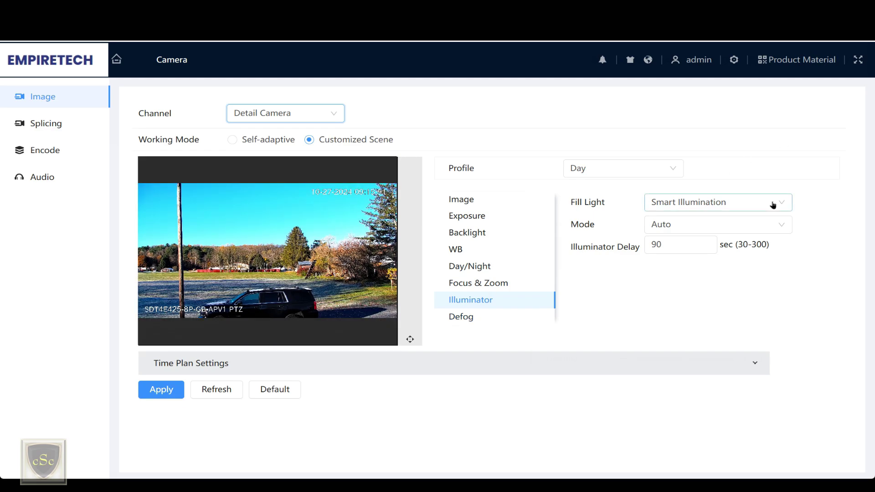
{"action": "left_click", "coordinate": [773, 205]}
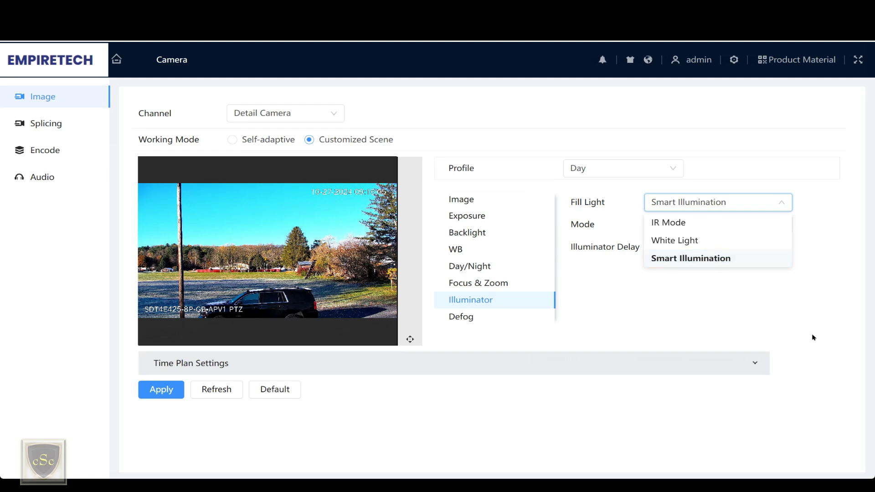
{"action": "left_click", "coordinate": [67, 124]}
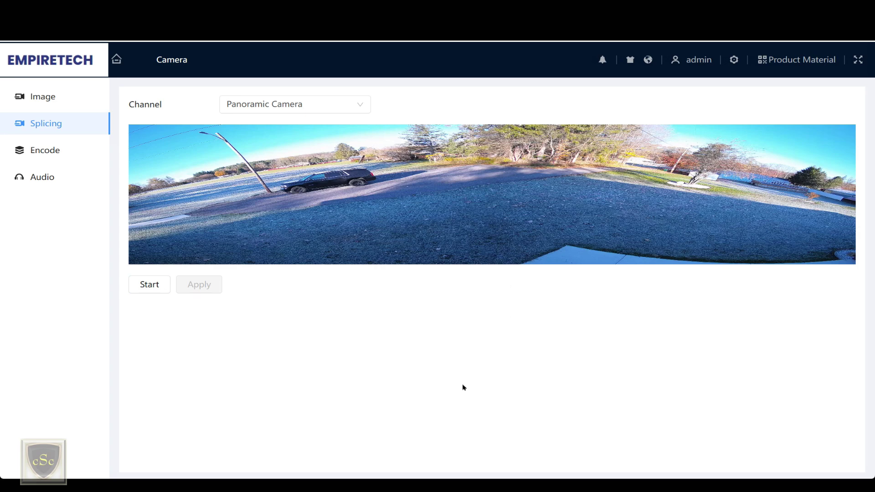
Open Encode, check the main stream bit rate options unchanged, and show the Detail Camera's encoding
{"action": "left_click", "coordinate": [59, 153]}
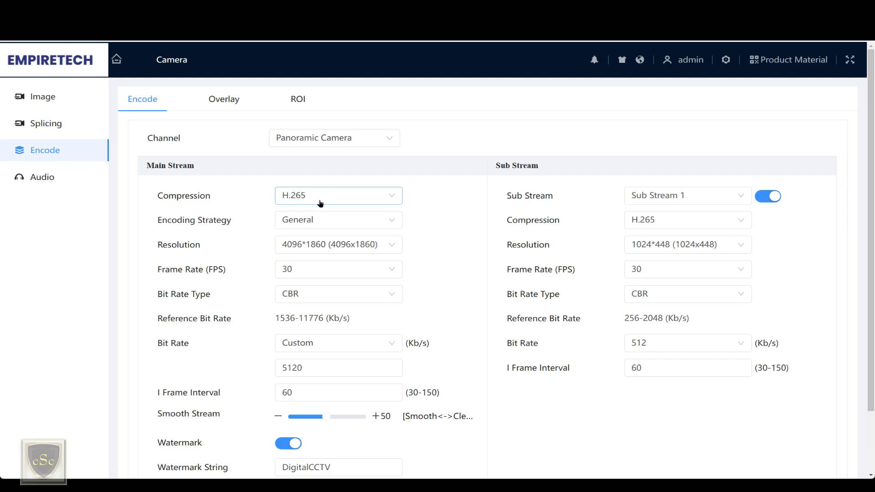
{"action": "left_click", "coordinate": [393, 353]}
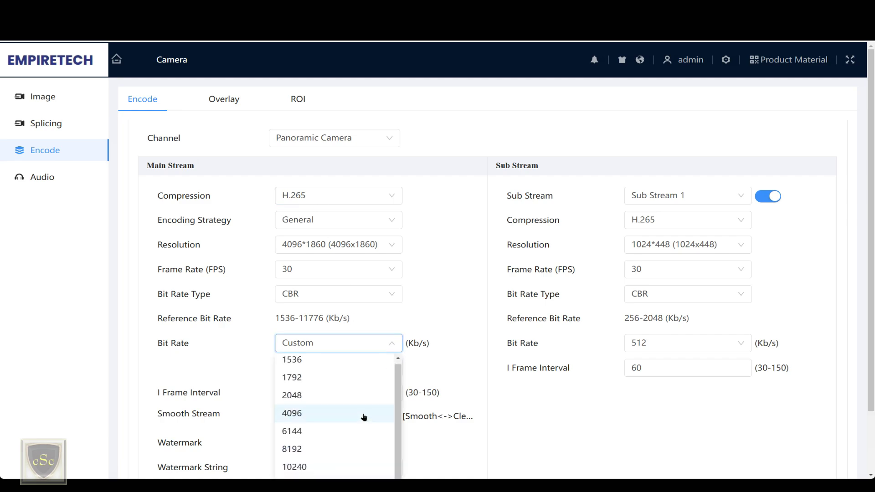
{"action": "left_click", "coordinate": [456, 374]}
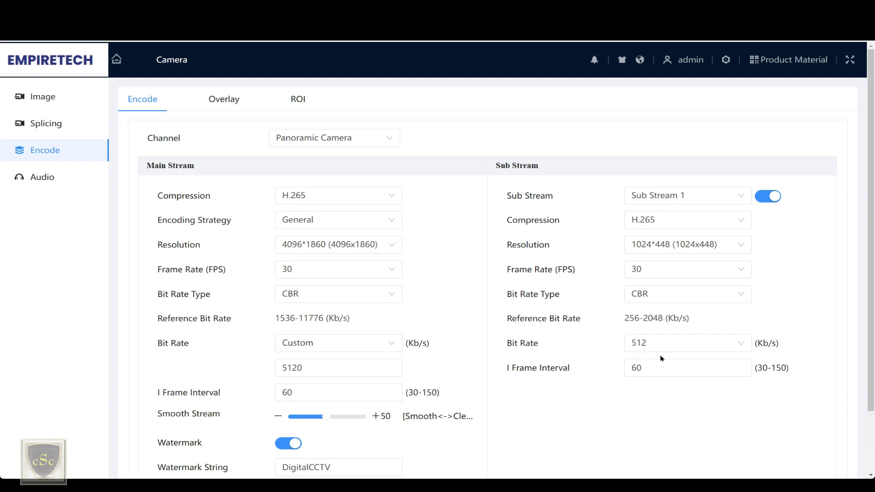
{"action": "left_click", "coordinate": [383, 137]}
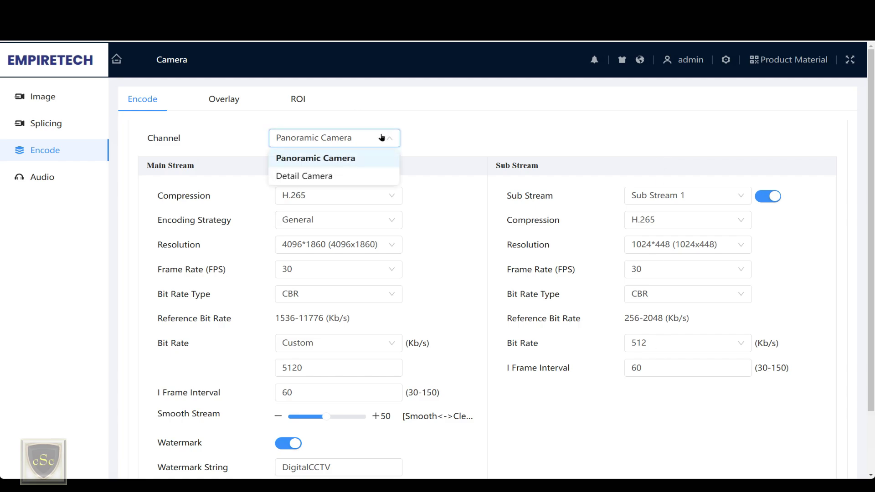
{"action": "left_click", "coordinate": [338, 177]}
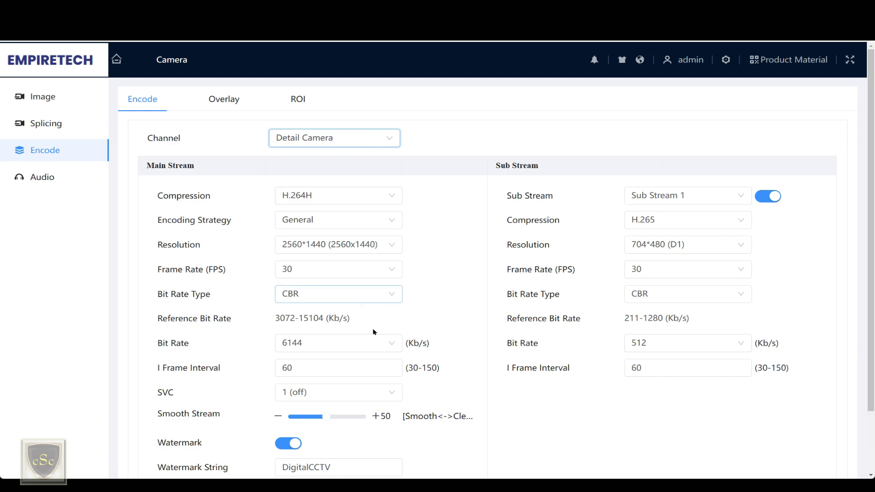
{"action": "left_click", "coordinate": [42, 178]}
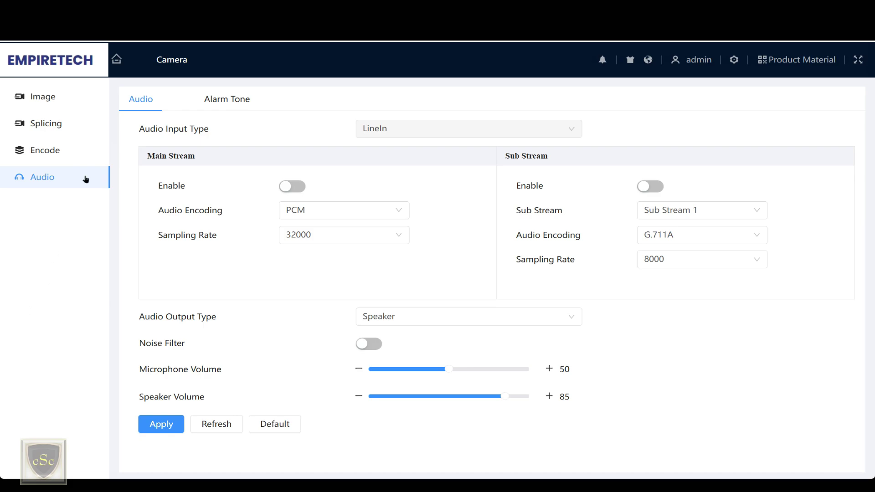
Browse the list of sound files on the Alarm Tone tab
{"action": "left_click", "coordinate": [240, 99]}
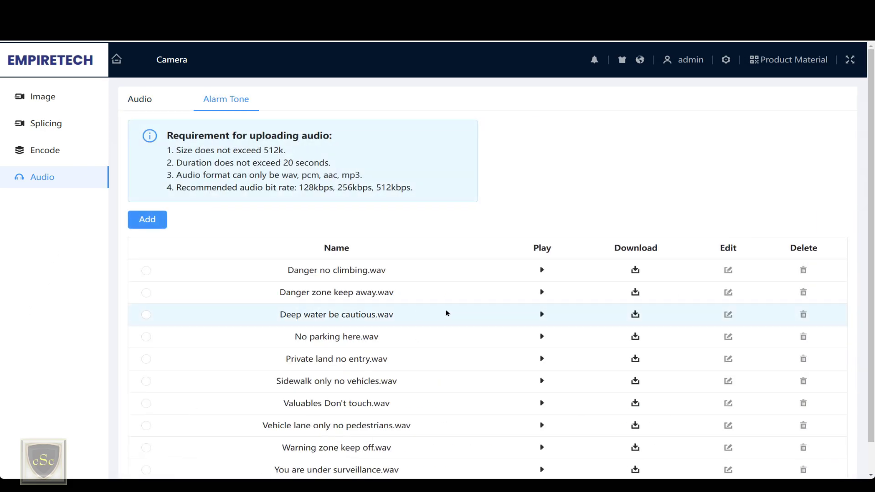
{"action": "scroll", "coordinate": [456, 333], "scroll_direction": "down", "scroll_amount": 2}
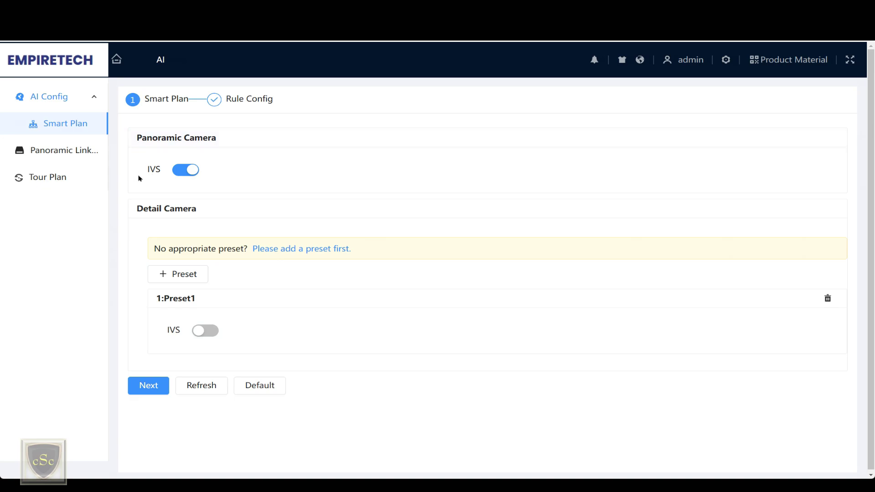
Advance to Rule Config, open the panoramic IVS rules, and keep IVS-1's direction at Both
{"action": "left_click", "coordinate": [149, 391]}
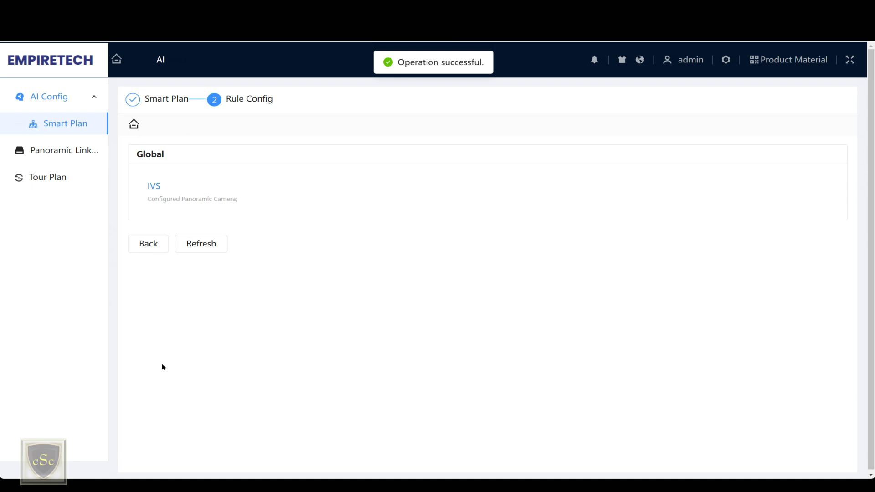
{"action": "left_click", "coordinate": [154, 186]}
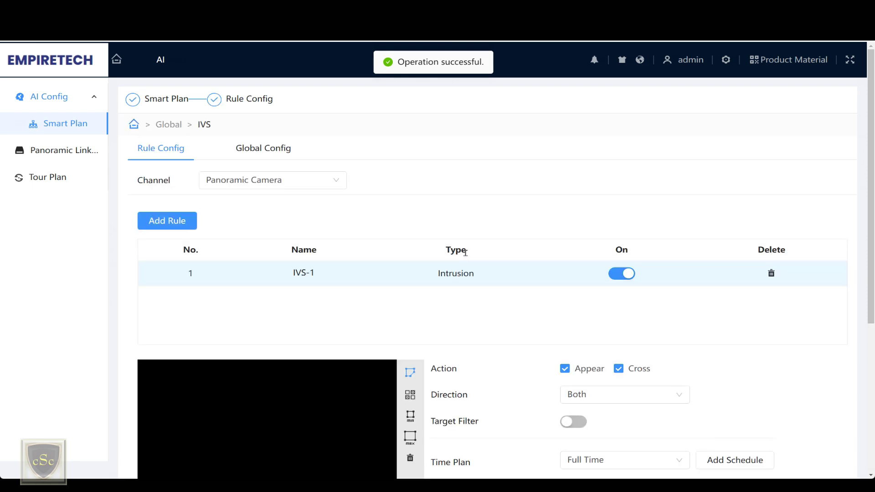
{"action": "scroll", "coordinate": [765, 302], "scroll_direction": "down", "scroll_amount": 2}
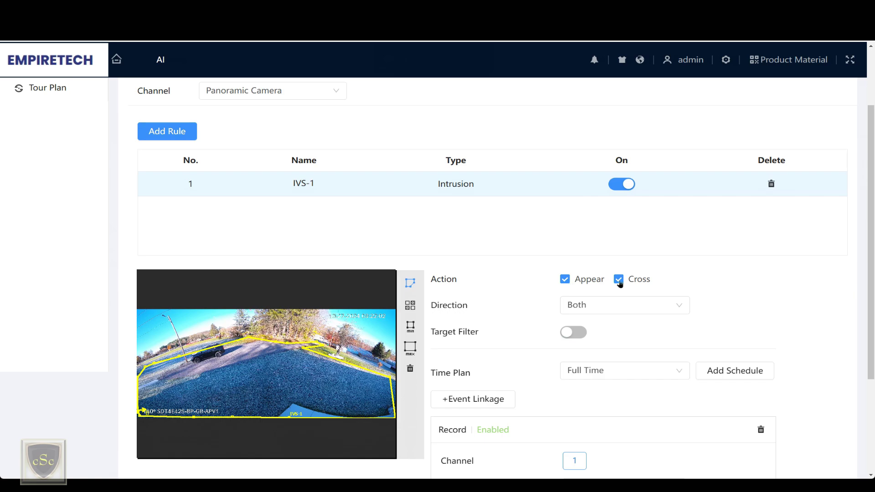
{"action": "left_click", "coordinate": [626, 312]}
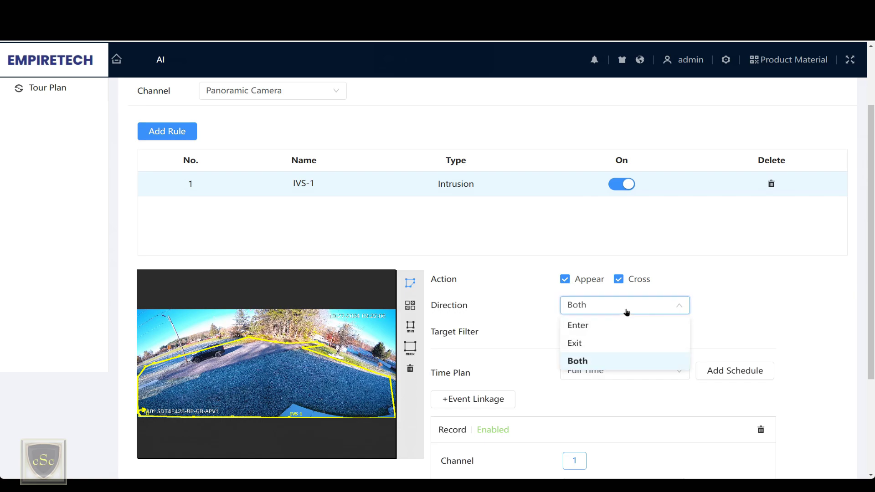
{"action": "left_click", "coordinate": [696, 248]}
{"action": "scroll", "coordinate": [706, 262], "scroll_direction": "down", "scroll_amount": 2}
{"action": "scroll", "coordinate": [707, 274], "scroll_direction": "down", "scroll_amount": 1}
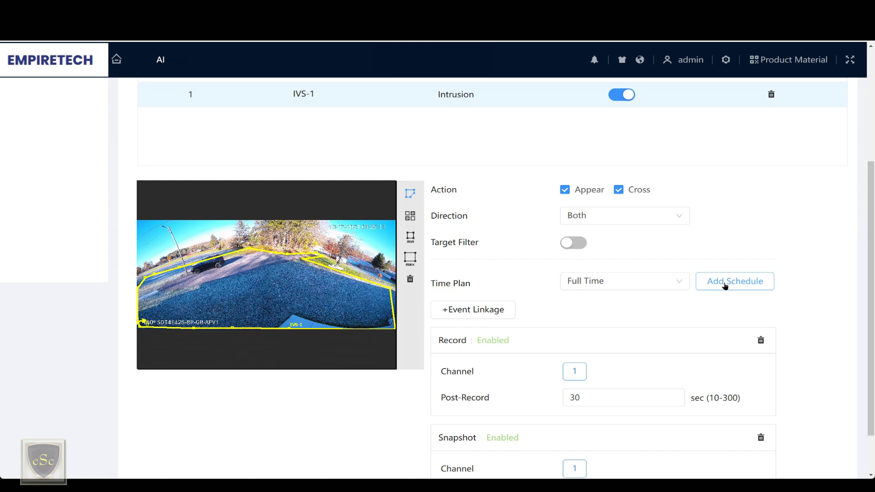
{"action": "left_click", "coordinate": [725, 286]}
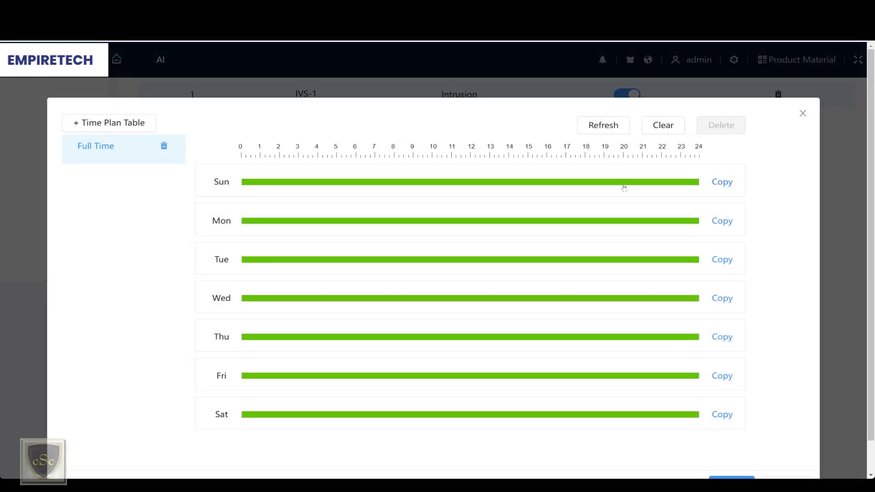
{"action": "left_click", "coordinate": [241, 183]}
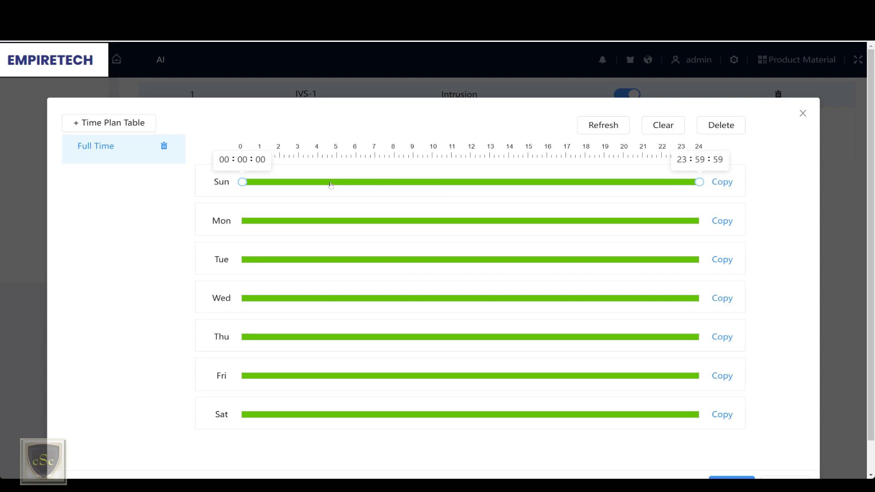
{"action": "left_click_drag", "start_coordinate": [241, 183], "coordinate": [331, 185]}
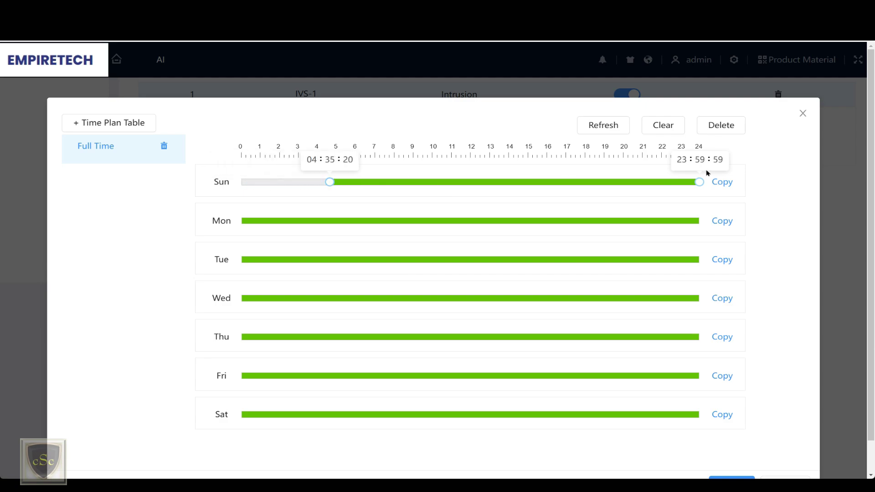
{"action": "left_click_drag", "start_coordinate": [699, 182], "coordinate": [480, 182]}
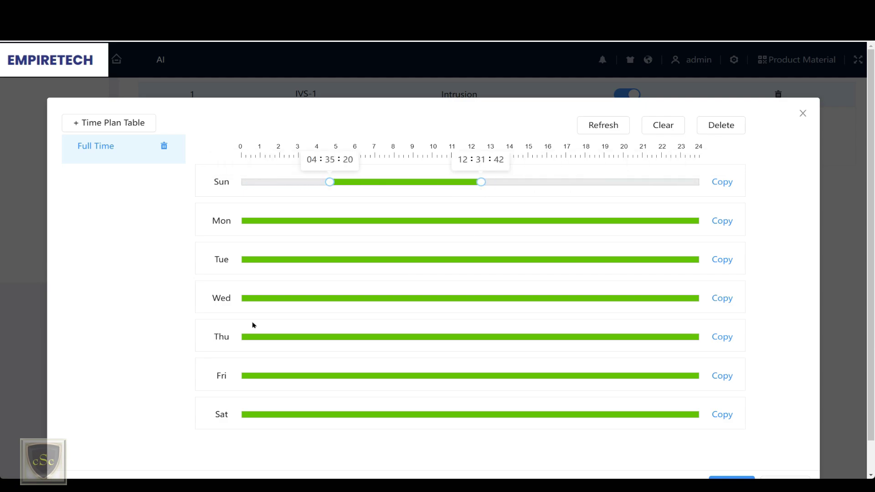
{"action": "left_click", "coordinate": [656, 123]}
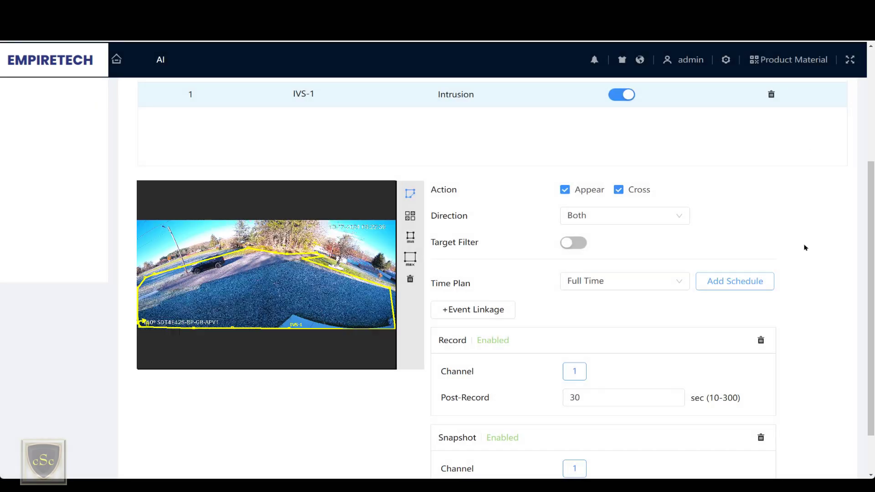
Scroll through IVS-1 to review its driveway polygon and Record and Snapshot linkages
{"action": "scroll", "coordinate": [443, 314], "scroll_direction": "down", "scroll_amount": 1}
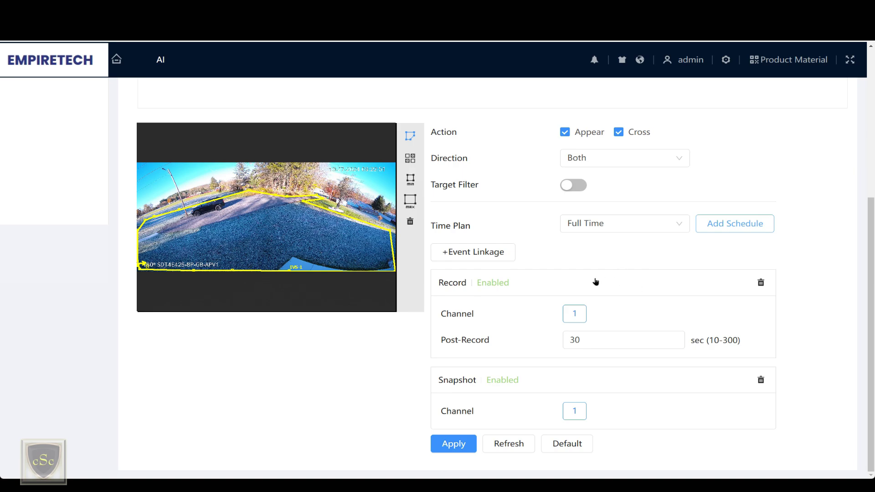
{"action": "scroll", "coordinate": [556, 279], "scroll_direction": "up", "scroll_amount": 2}
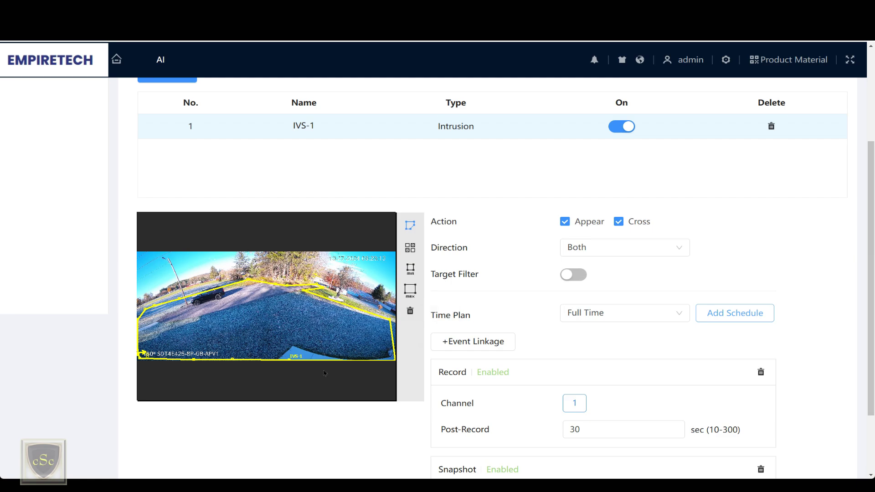
{"action": "scroll", "coordinate": [386, 155], "scroll_direction": "up", "scroll_amount": 2}
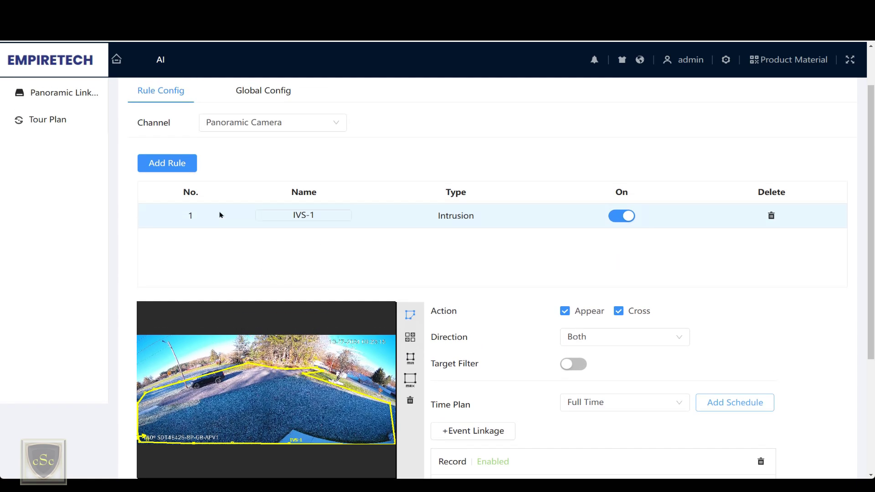
Add a Tripwire rule and draw its multi-point line across the driveway in the preview
{"action": "left_click", "coordinate": [186, 169]}
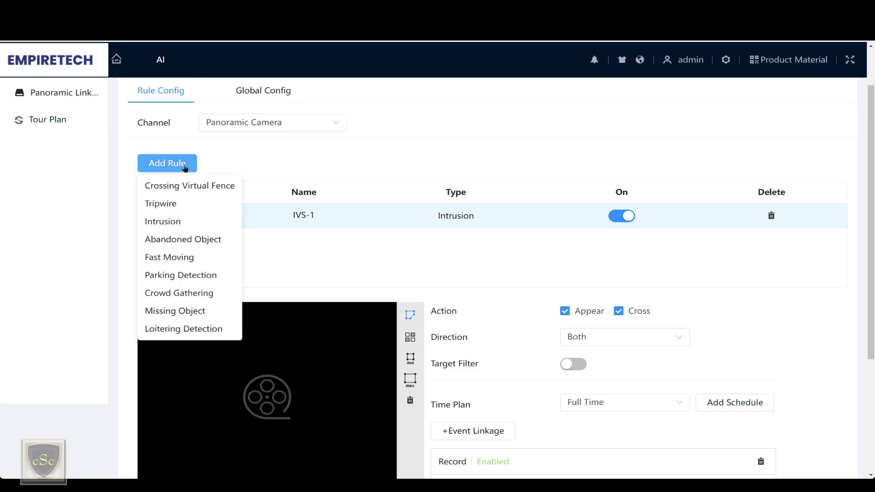
{"action": "left_click", "coordinate": [173, 208]}
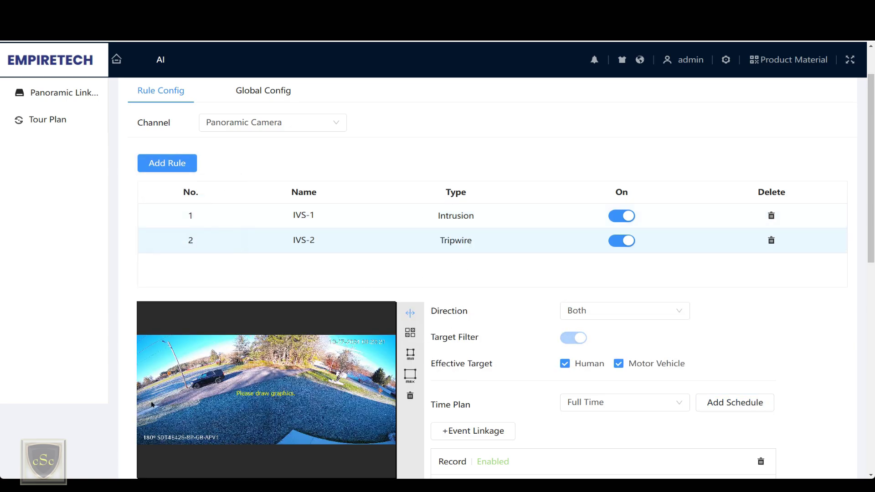
{"action": "left_click", "coordinate": [152, 403]}
{"action": "left_click", "coordinate": [211, 405]}
{"action": "left_click", "coordinate": [166, 389]}
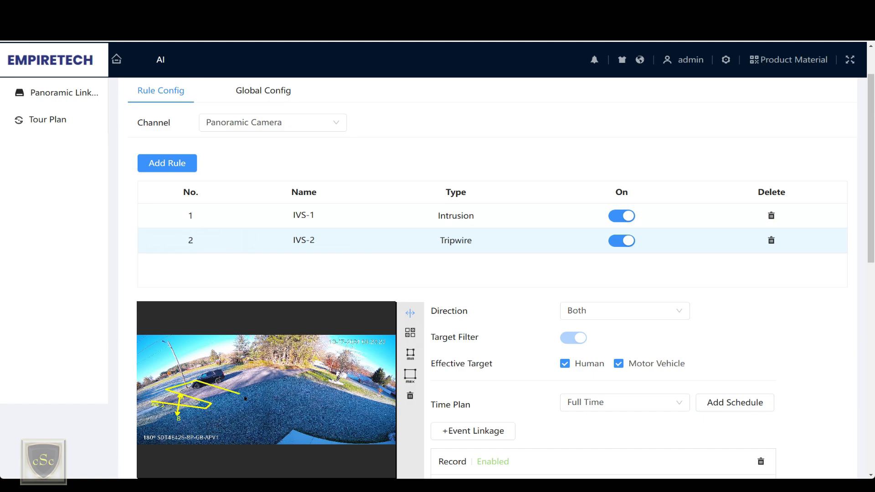
{"action": "left_click", "coordinate": [282, 385]}
{"action": "left_click", "coordinate": [246, 394]}
{"action": "left_click", "coordinate": [234, 375]}
{"action": "left_click", "coordinate": [257, 362]}
{"action": "left_click", "coordinate": [307, 377]}
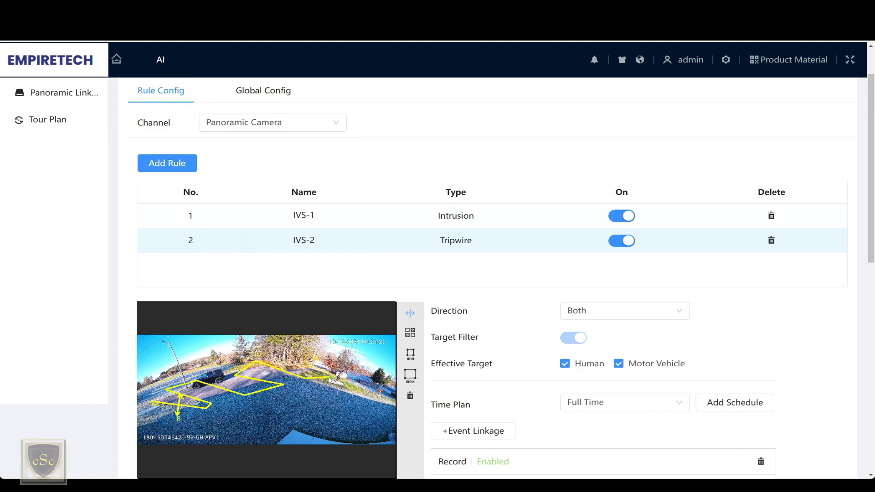
{"action": "left_click", "coordinate": [283, 363]}
{"action": "right_click", "coordinate": [331, 378]}
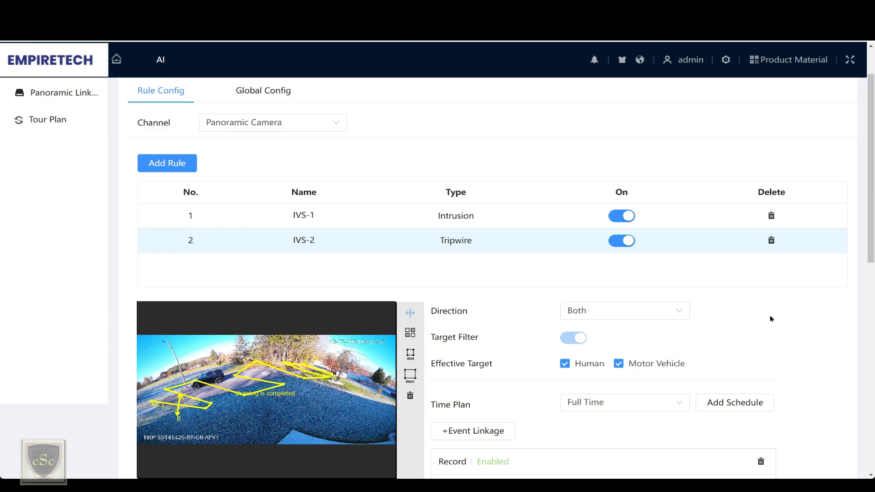
Delete the IVS-2 tripwire rule, leaving only IVS-1, and return to the home menu
{"action": "left_click", "coordinate": [771, 240]}
{"action": "scroll", "coordinate": [767, 323], "scroll_direction": "down", "scroll_amount": 4}
{"action": "scroll", "coordinate": [770, 273], "scroll_direction": "up", "scroll_amount": 5}
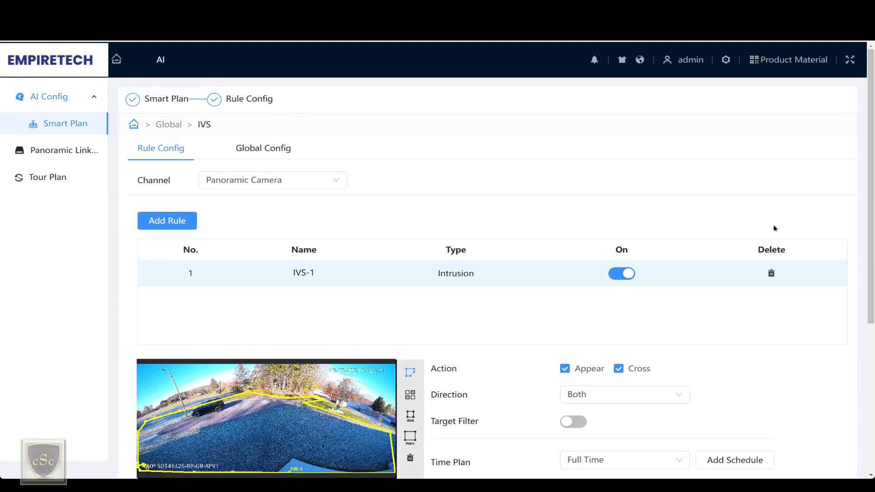
{"action": "left_click", "coordinate": [168, 60]}
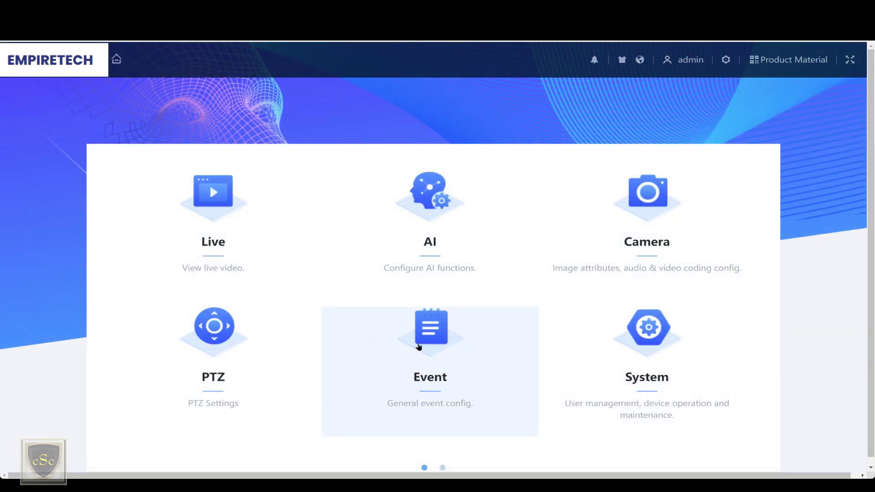
Enable motion detection for the Panoramic Camera channel under Event > Video Detection
{"action": "left_click", "coordinate": [418, 347]}
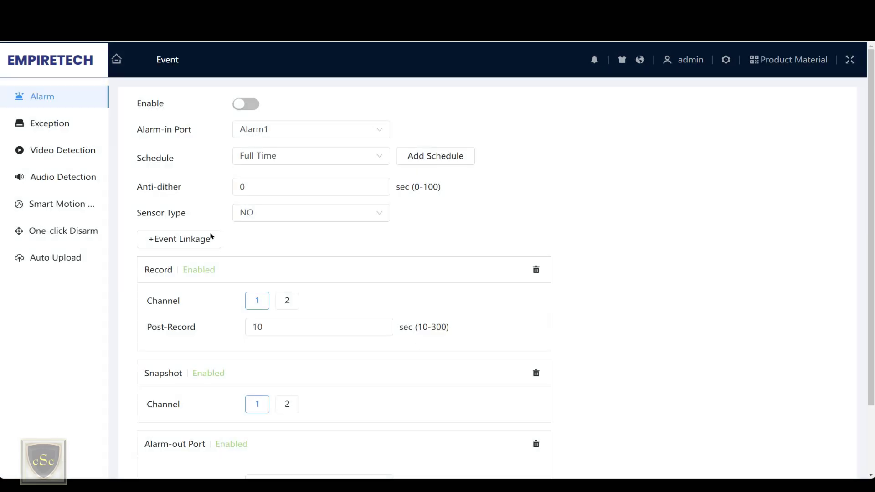
{"action": "left_click", "coordinate": [51, 152]}
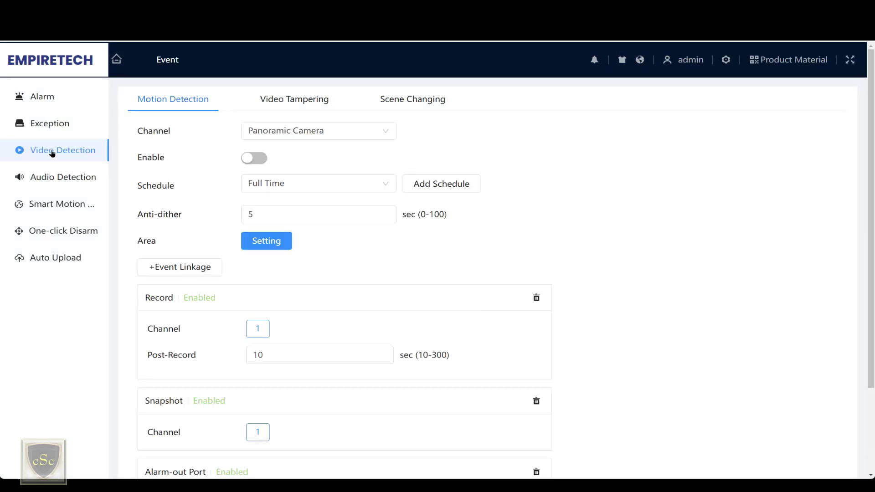
{"action": "left_click", "coordinate": [343, 131]}
{"action": "left_click", "coordinate": [273, 152]}
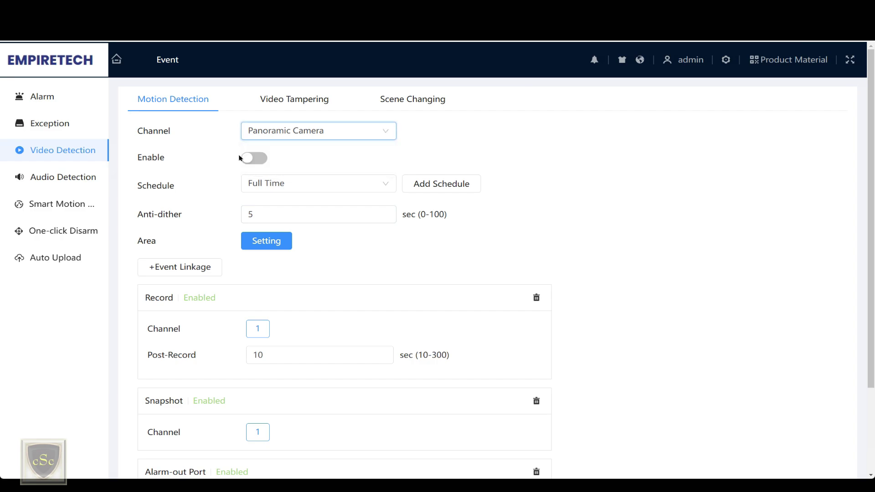
{"action": "left_click", "coordinate": [262, 160]}
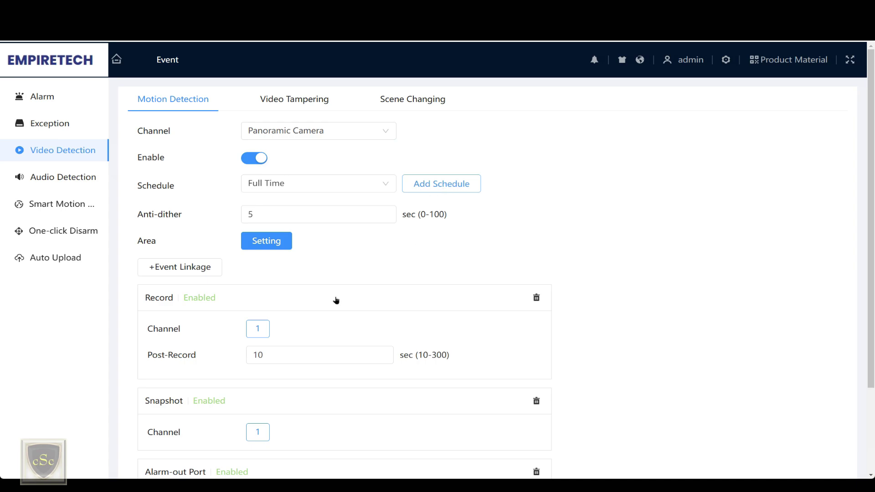
Repaint the motion detection area and set sensitivity 81 and threshold 44
{"action": "left_click", "coordinate": [282, 240]}
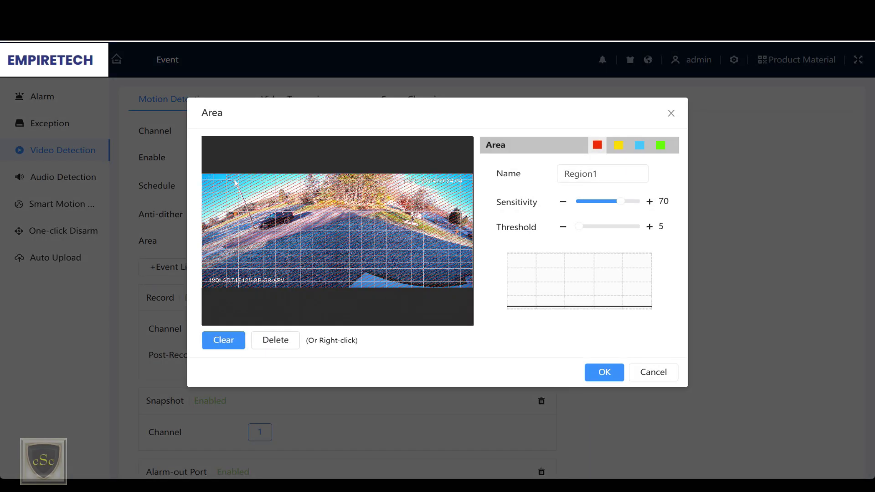
{"action": "mouse_move", "coordinate": [235, 182]}
{"action": "left_mouse_down"}
{"action": "mouse_move", "coordinate": [401, 214]}
{"action": "mouse_move", "coordinate": [469, 282]}
{"action": "mouse_move", "coordinate": [448, 324]}
{"action": "left_mouse_up"}
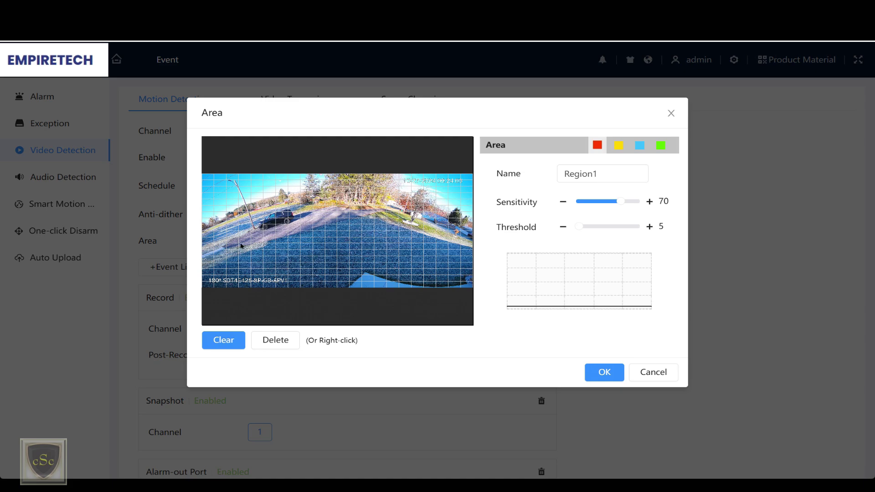
{"action": "left_click_drag", "start_coordinate": [241, 245], "coordinate": [358, 206]}
{"action": "left_click_drag", "start_coordinate": [579, 227], "coordinate": [631, 203]}
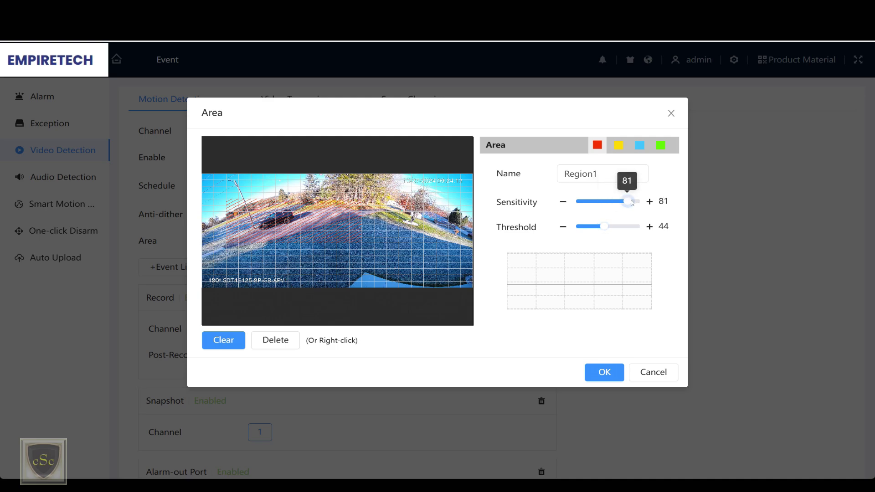
{"action": "left_click", "coordinate": [602, 374]}
{"action": "scroll", "coordinate": [463, 335], "scroll_direction": "down", "scroll_amount": 3}
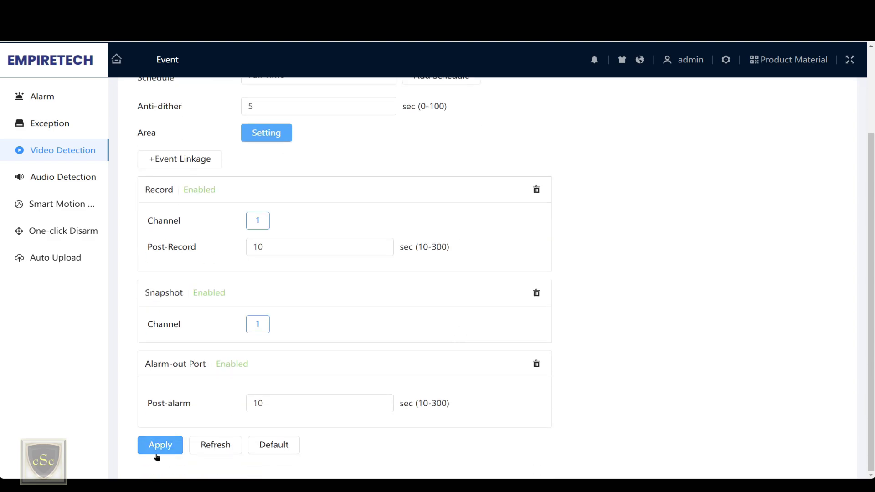
{"action": "left_click", "coordinate": [62, 211]}
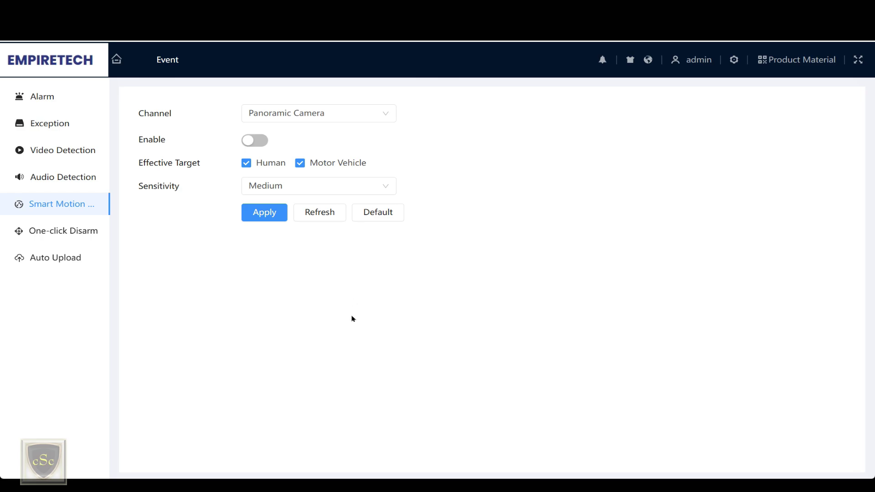
Enable and apply Smart Motion Detection for the Panoramic Camera, then check the Detail Camera channel
{"action": "left_click", "coordinate": [317, 114]}
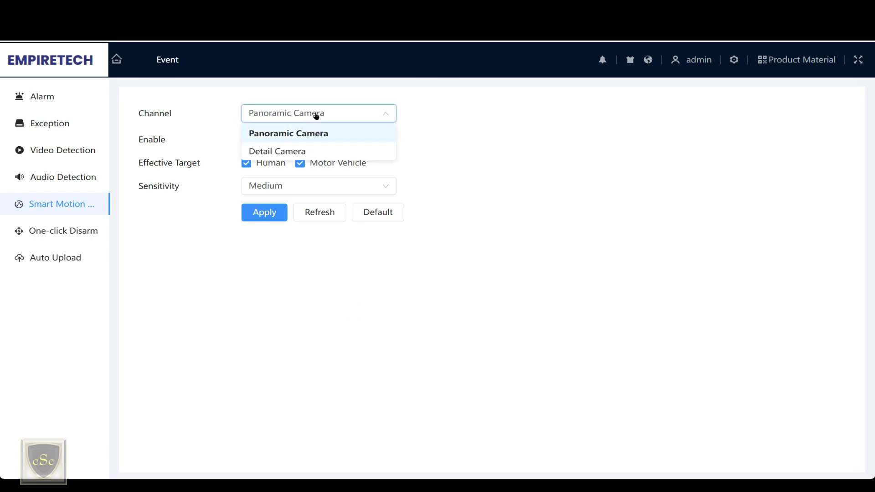
{"action": "left_click", "coordinate": [316, 115]}
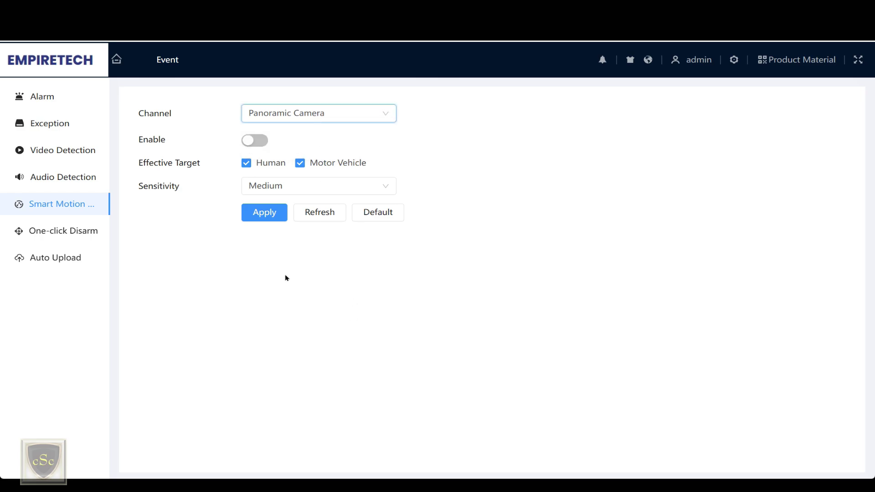
{"action": "left_click", "coordinate": [258, 141]}
{"action": "left_click", "coordinate": [280, 215]}
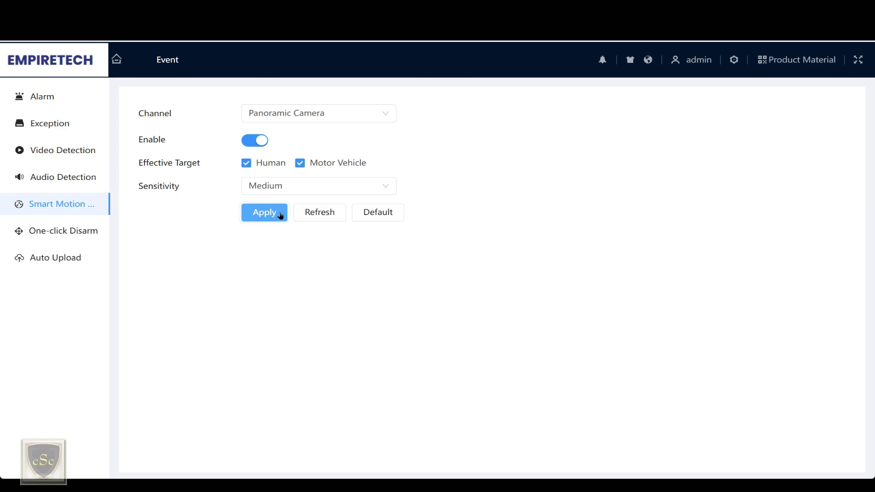
{"action": "left_click", "coordinate": [316, 114]}
{"action": "left_click", "coordinate": [318, 150]}
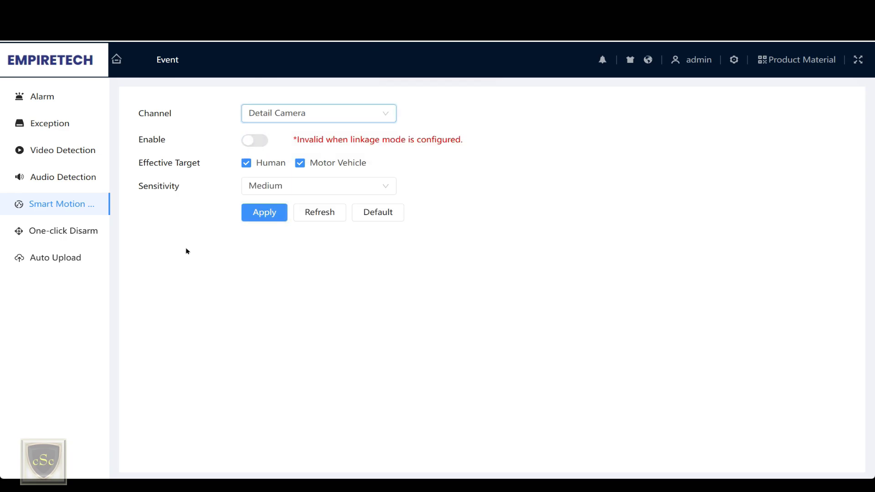